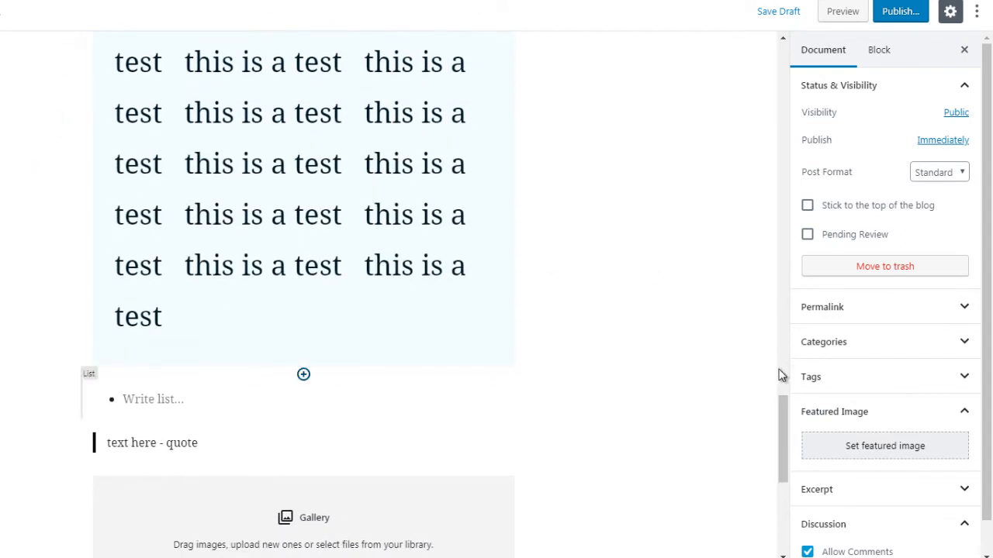
click(304, 375)
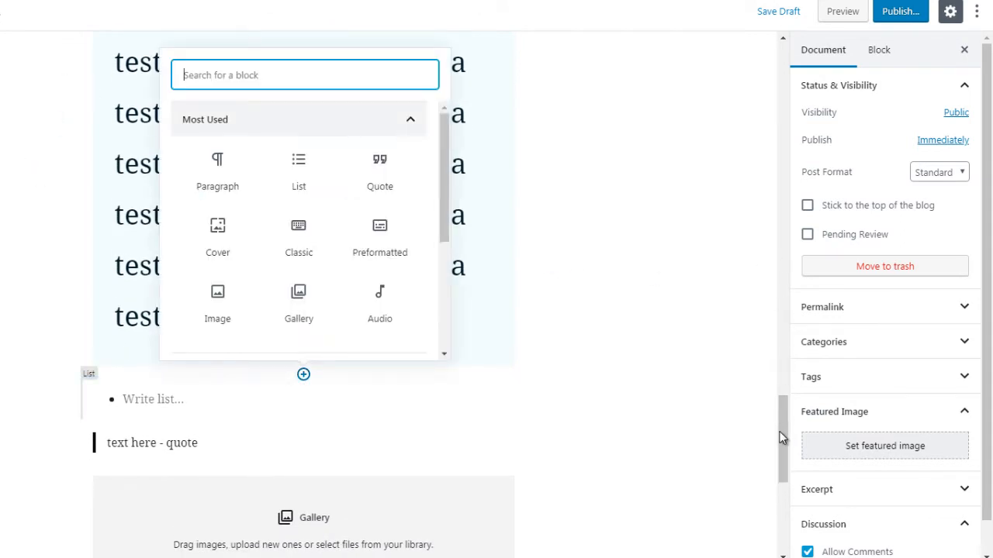
click(310, 120)
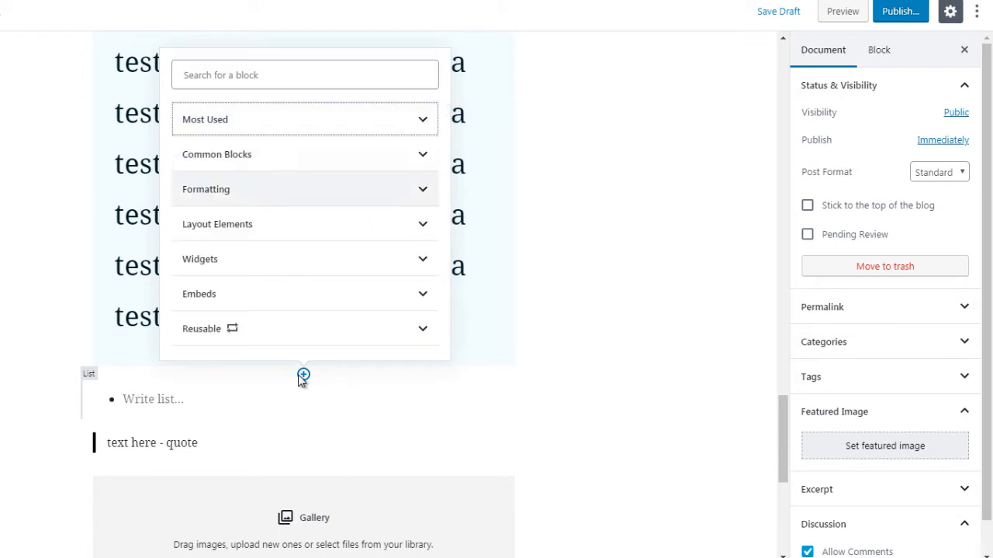
click(368, 224)
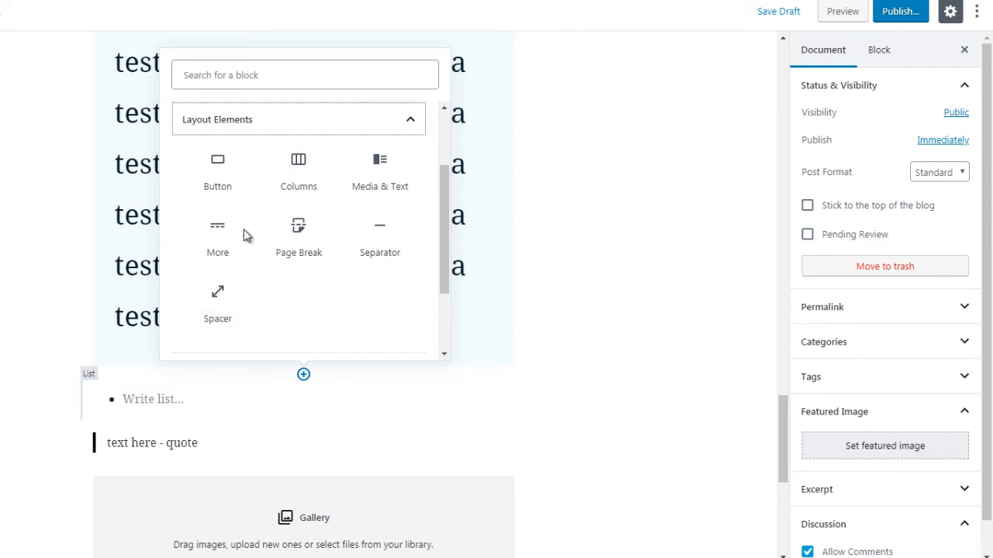
click(209, 165)
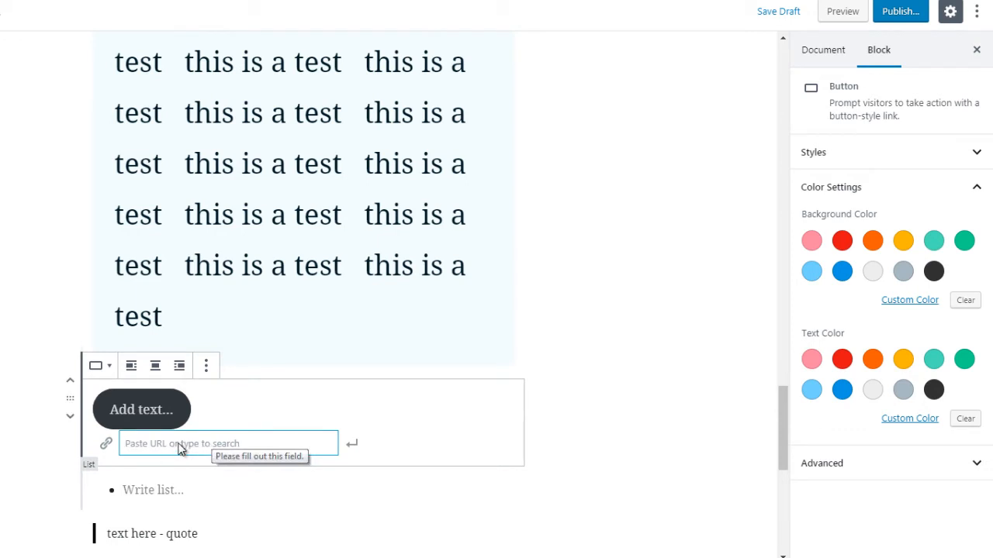
text(www.google.com)
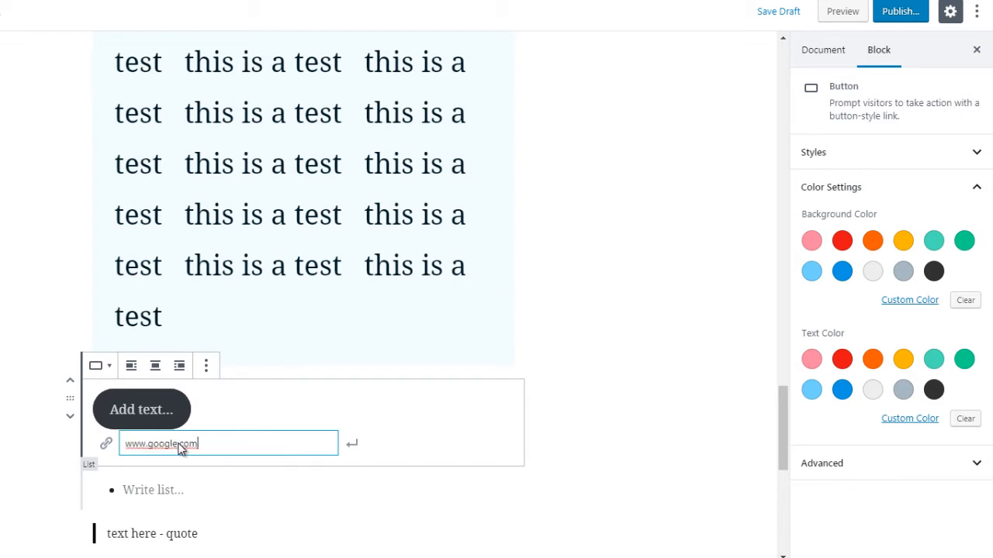
click(352, 445)
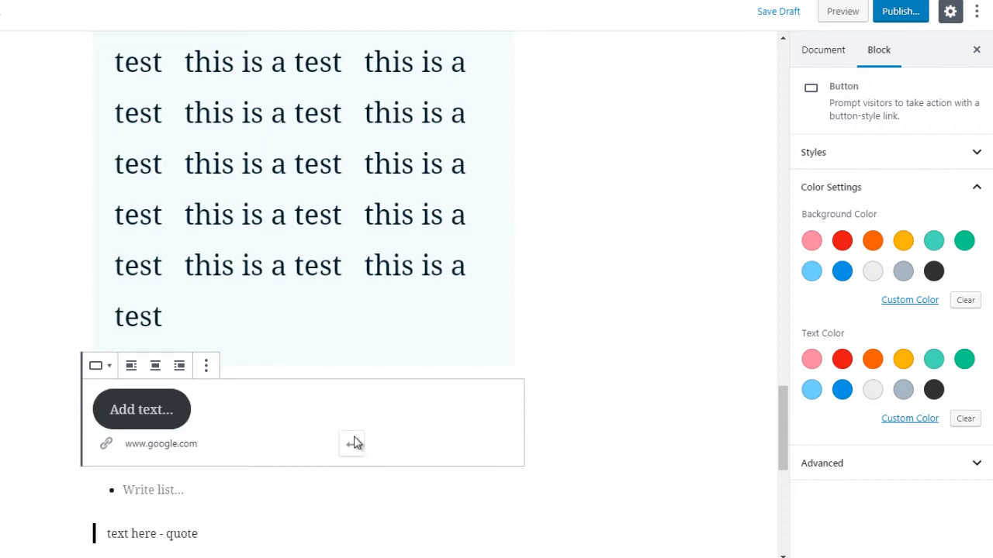
click(630, 366)
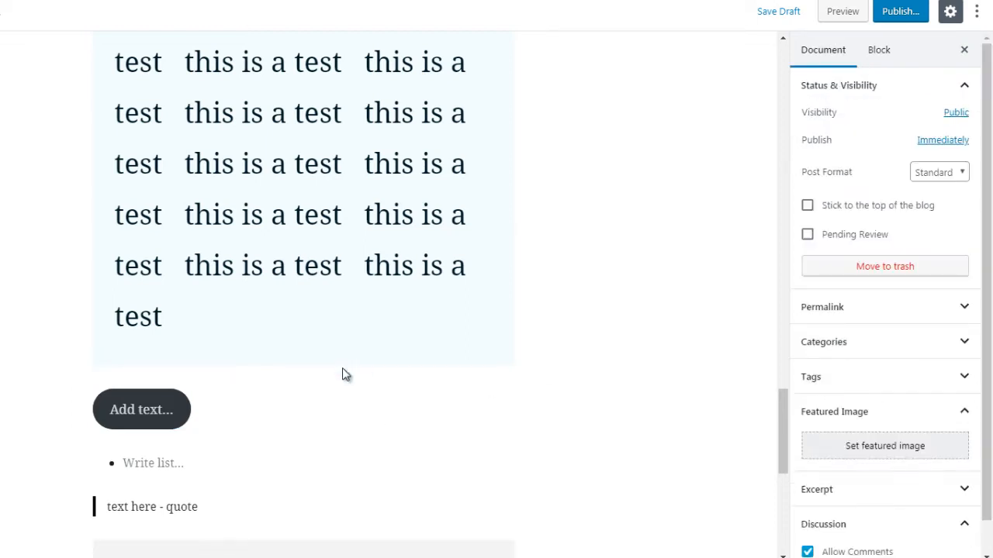
- Label the new button "Email Me Here"
click(248, 399)
click(55, 413)
click(132, 411)
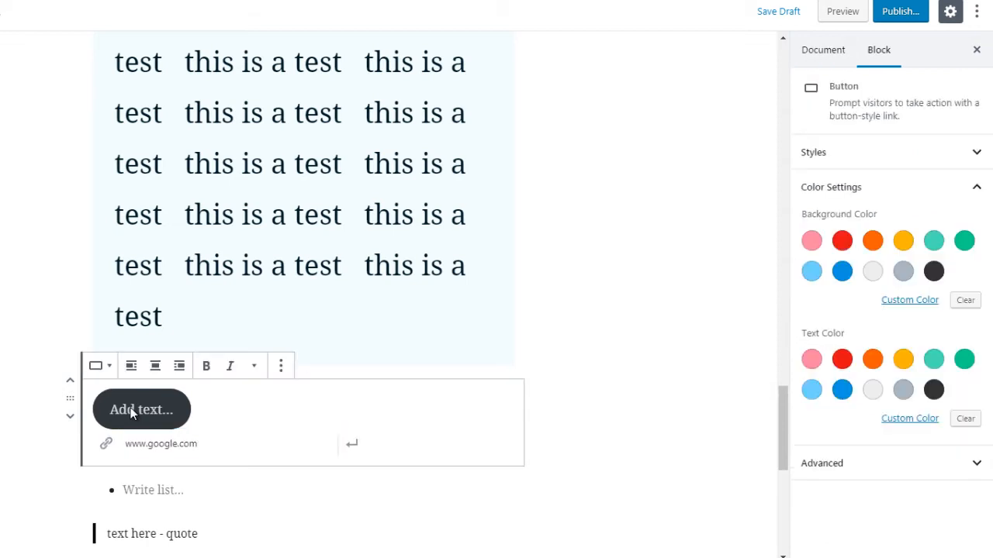
text(ppp)
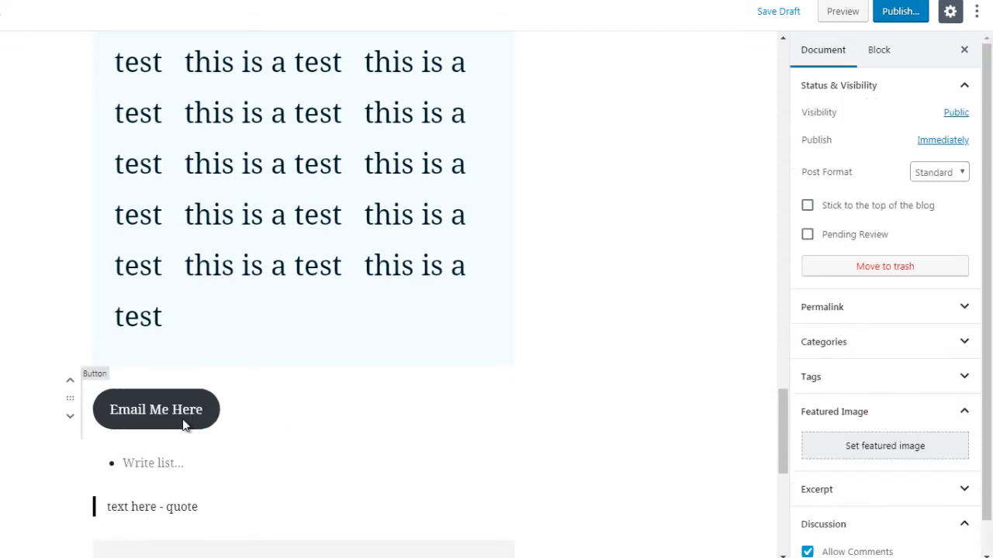
- Try green and orange backgrounds on the Email Me Here button, and settle on a light gray background with dark gray text
click(246, 419)
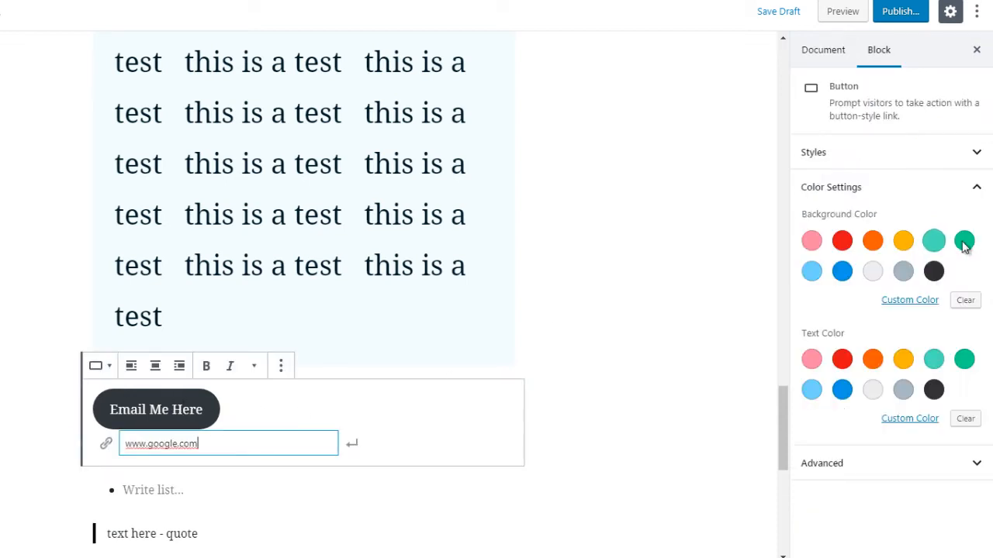
click(964, 240)
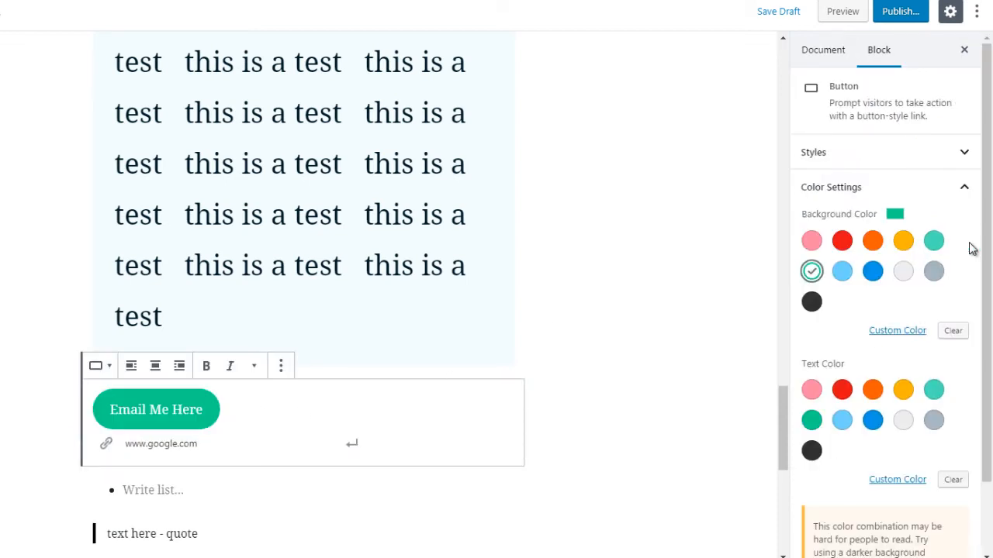
click(869, 243)
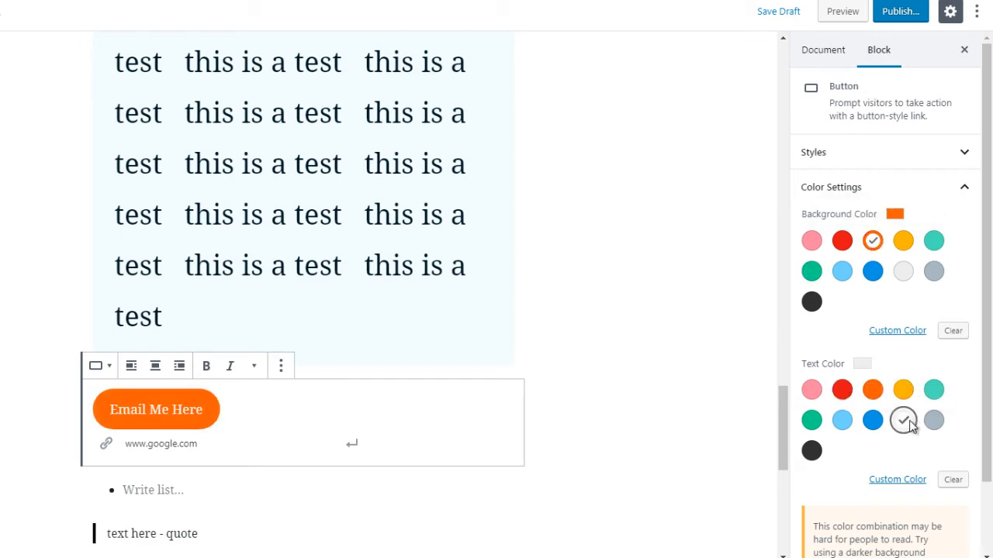
click(811, 451)
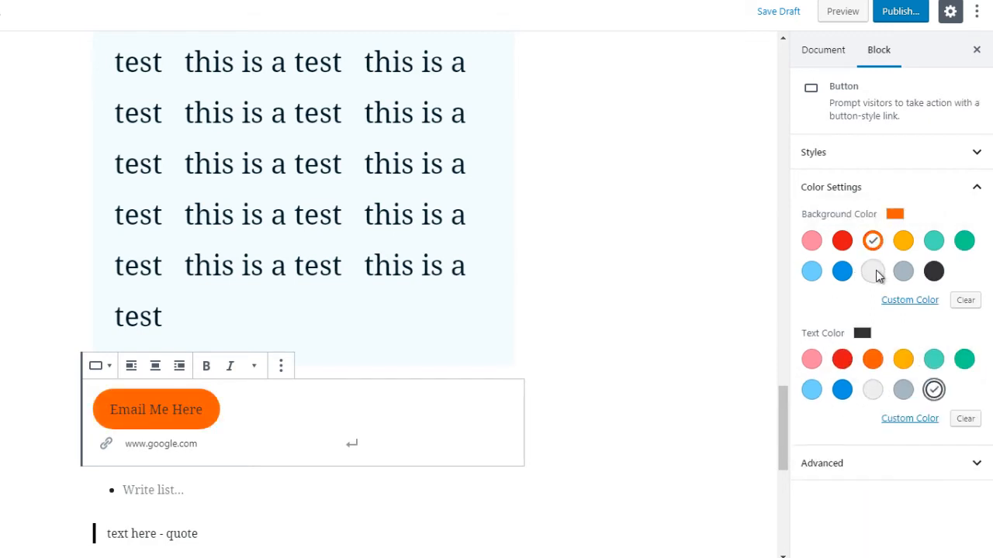
click(873, 272)
click(597, 330)
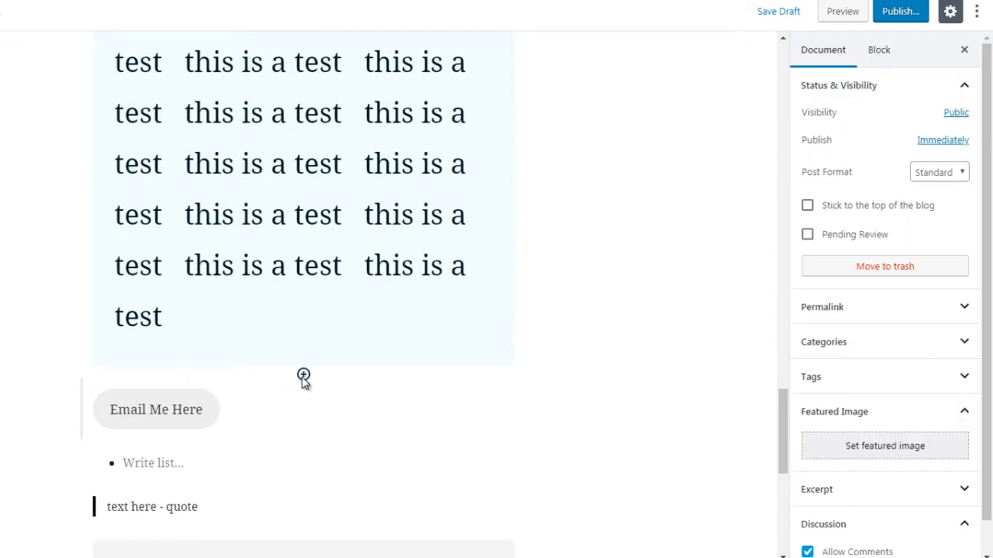
- Insert a Columns block between the blue text block and the Email Me Here button
click(303, 375)
click(308, 128)
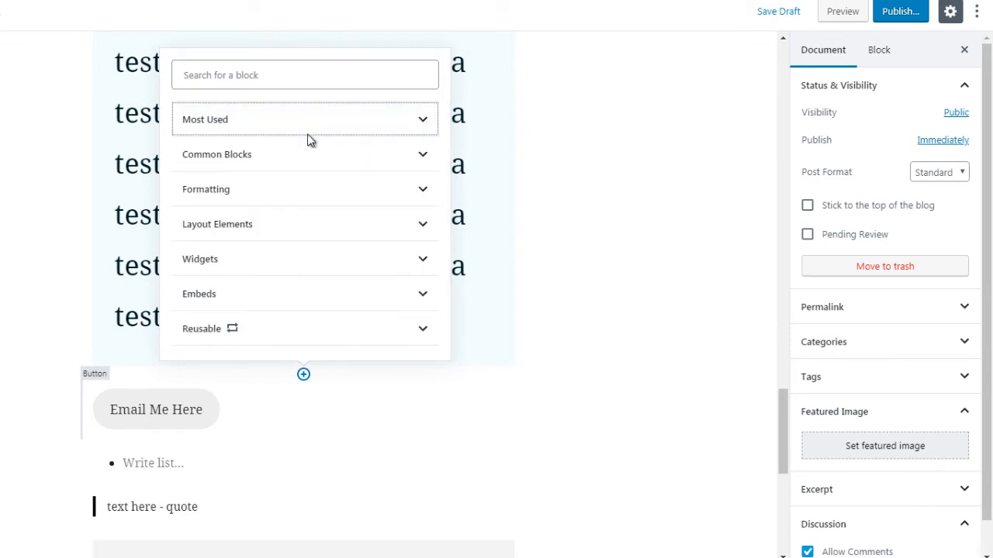
click(310, 227)
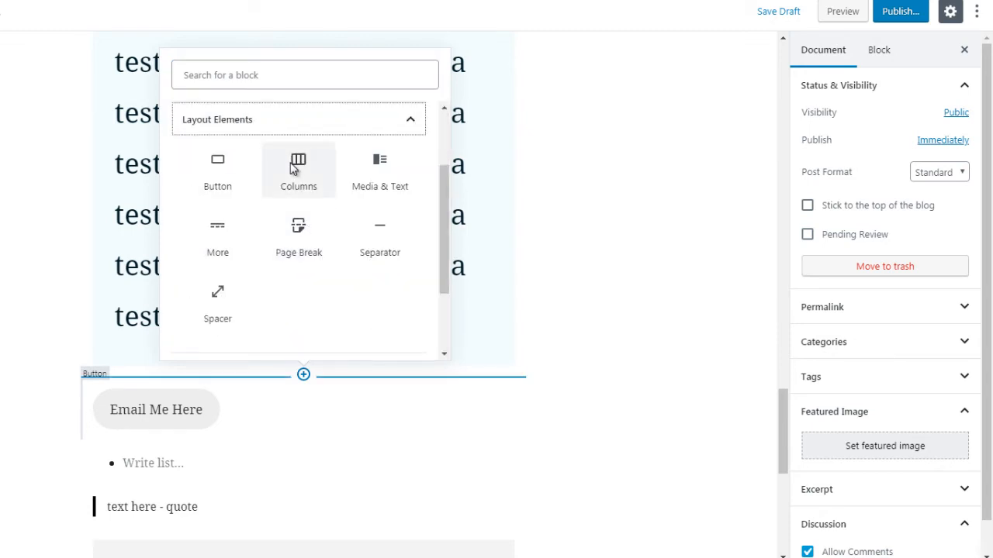
click(297, 168)
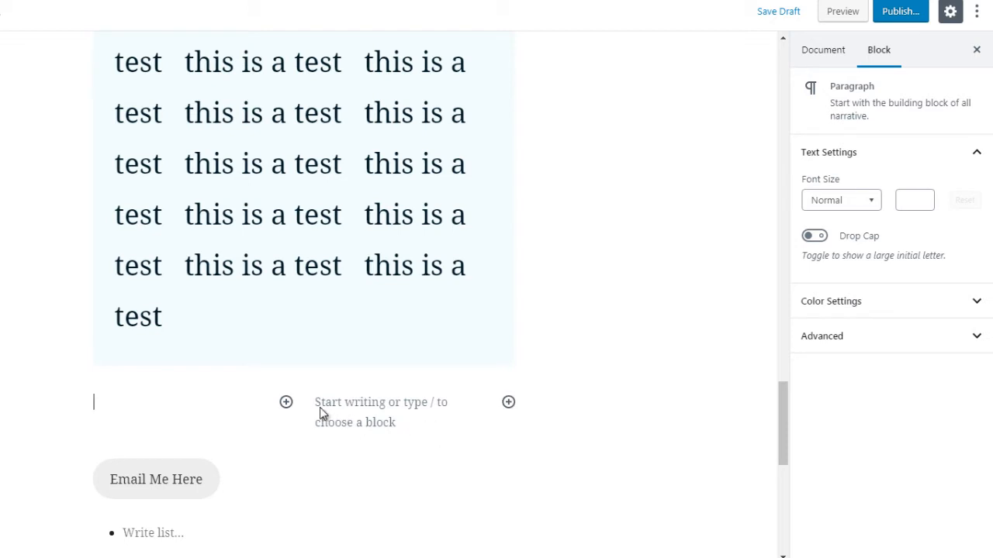
- Insert a Media & Text block in the second column of the Columns block
click(285, 402)
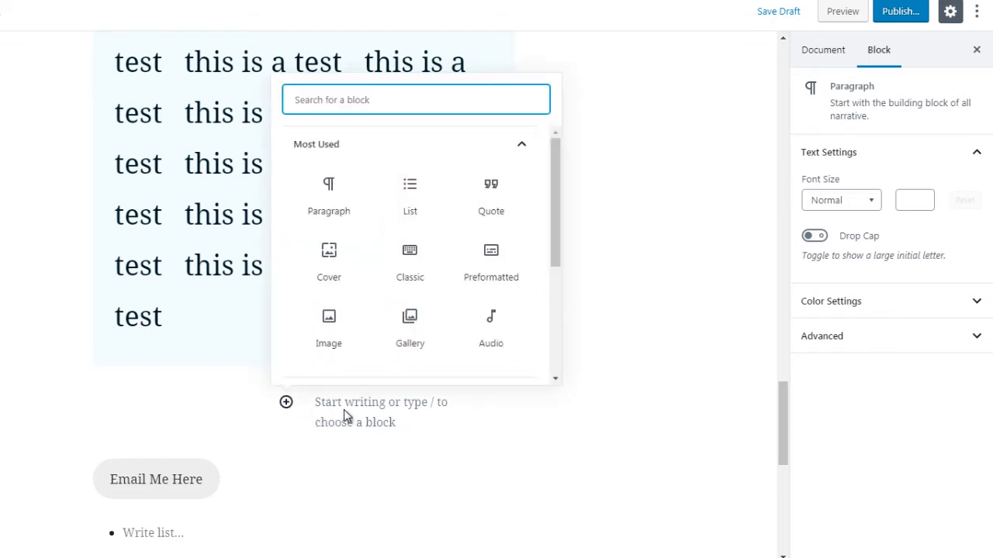
click(508, 404)
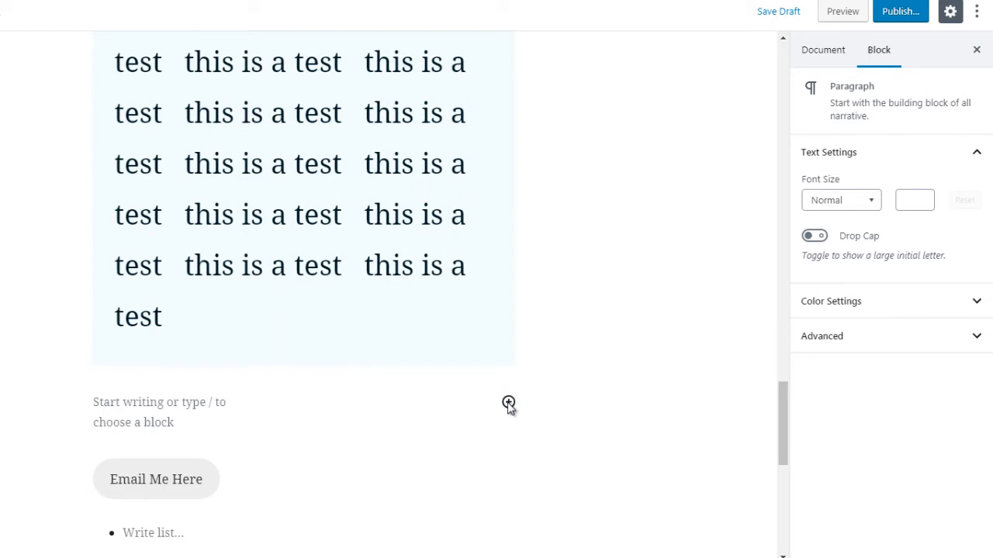
click(304, 444)
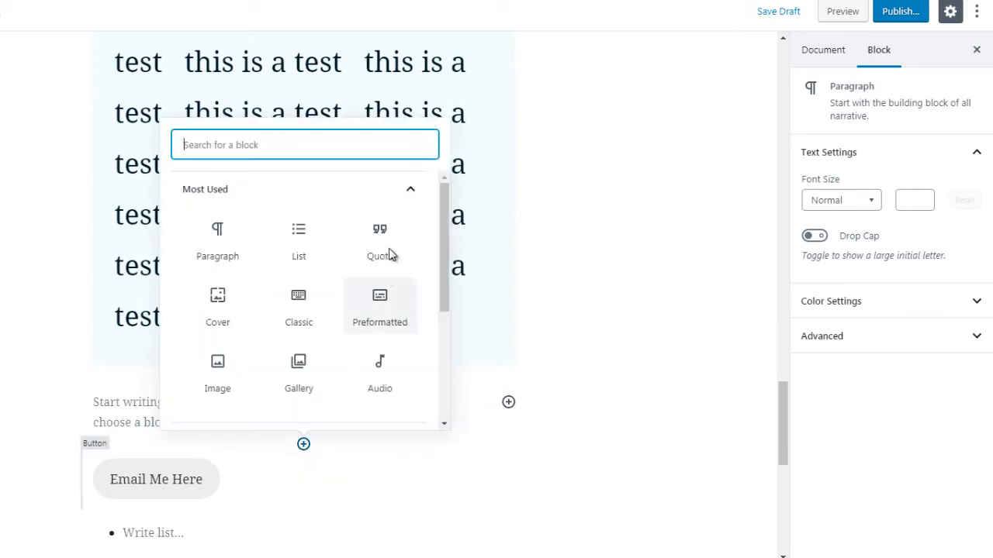
click(381, 197)
click(295, 295)
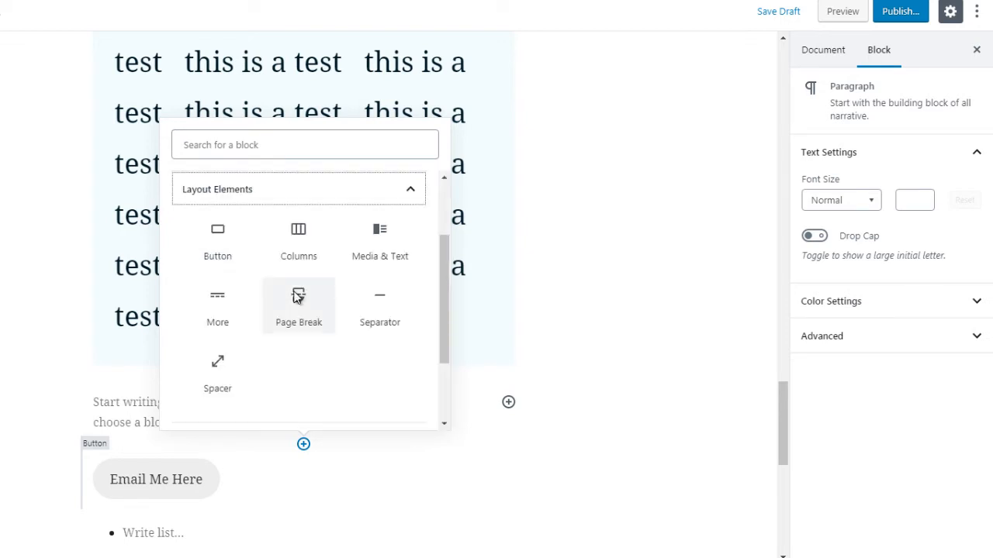
click(382, 247)
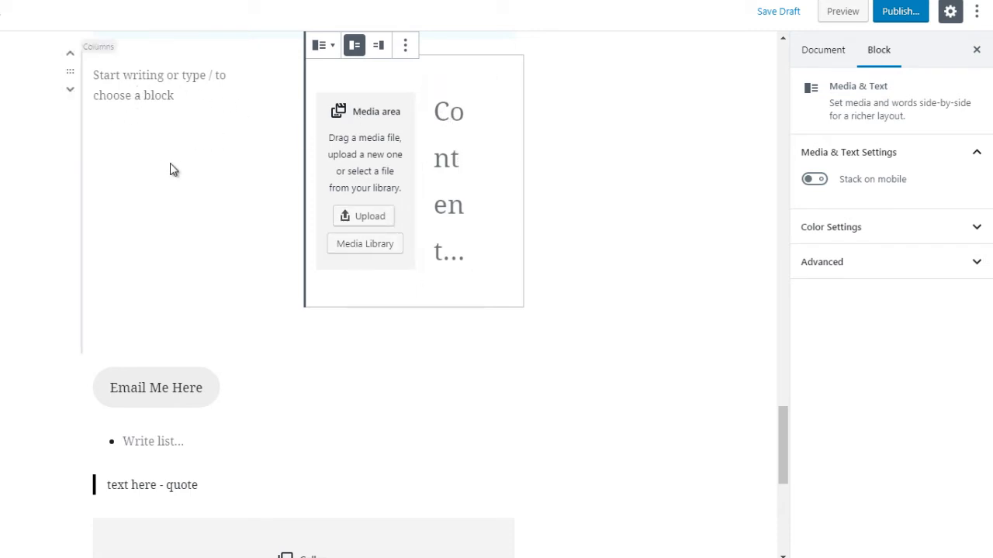
- Insert a More block between the columns and the Email Me Here button
click(303, 353)
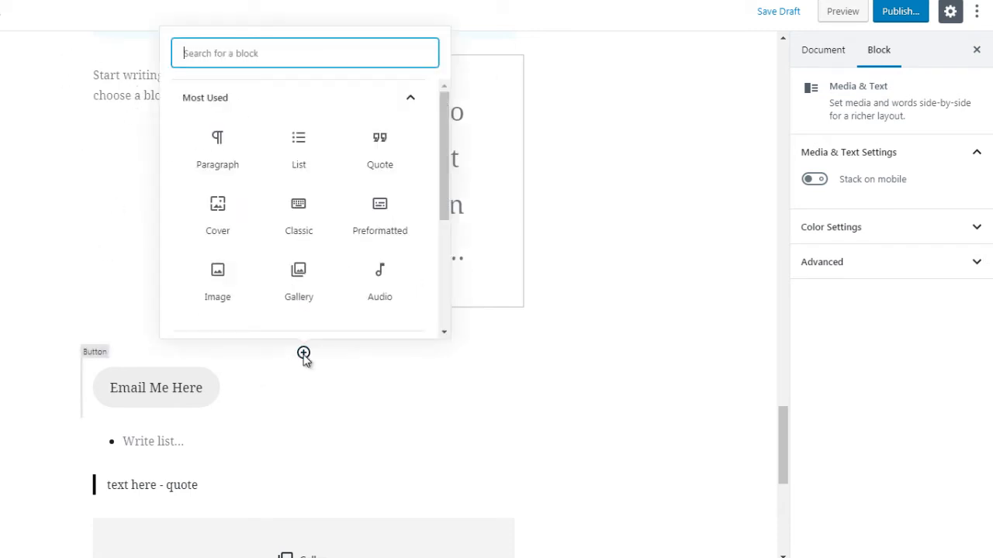
click(288, 97)
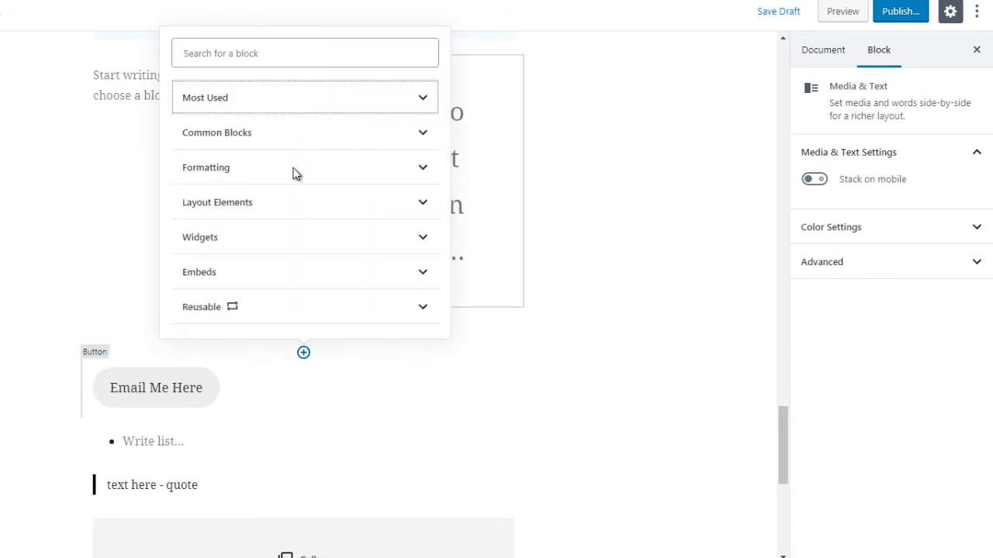
click(359, 203)
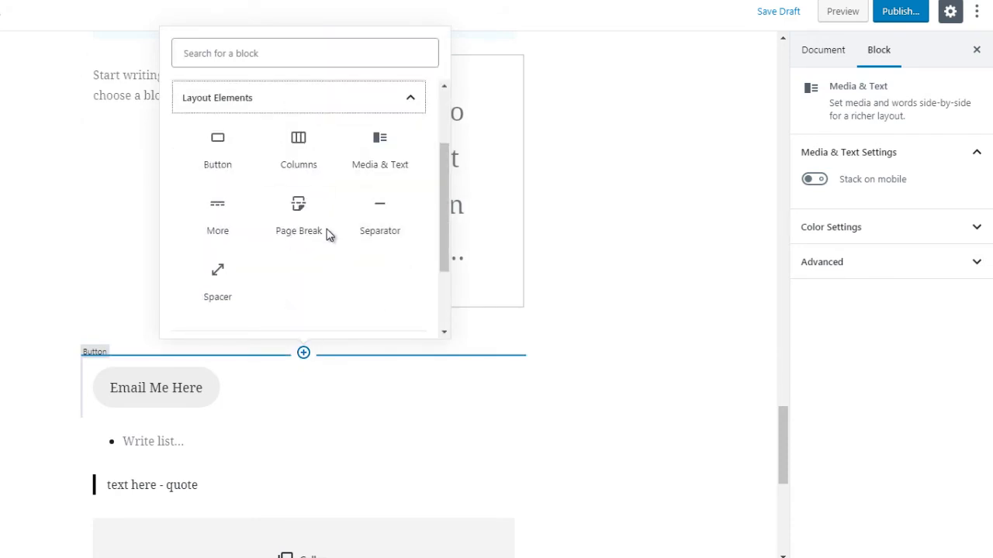
click(216, 211)
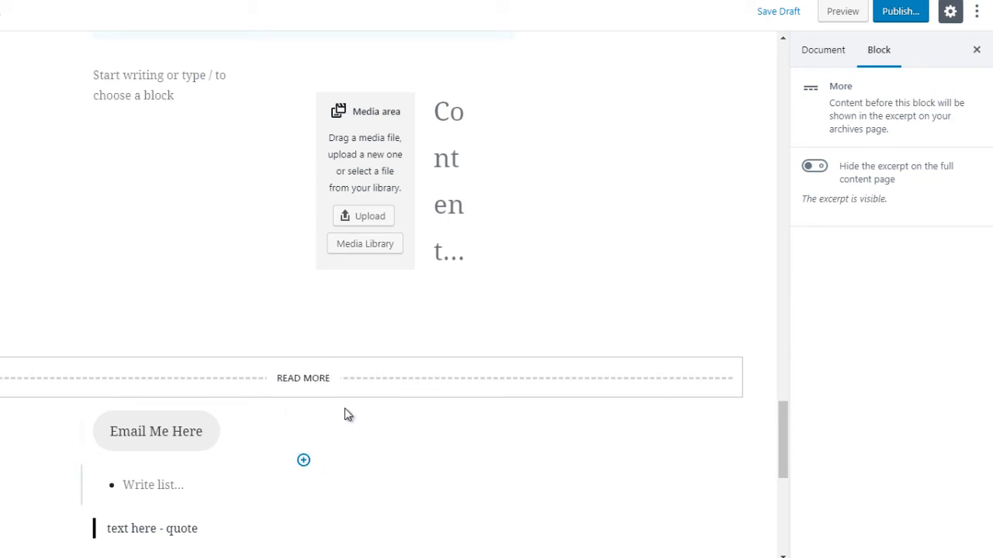
- Insert a Page Break block directly below the Read More divider
click(304, 396)
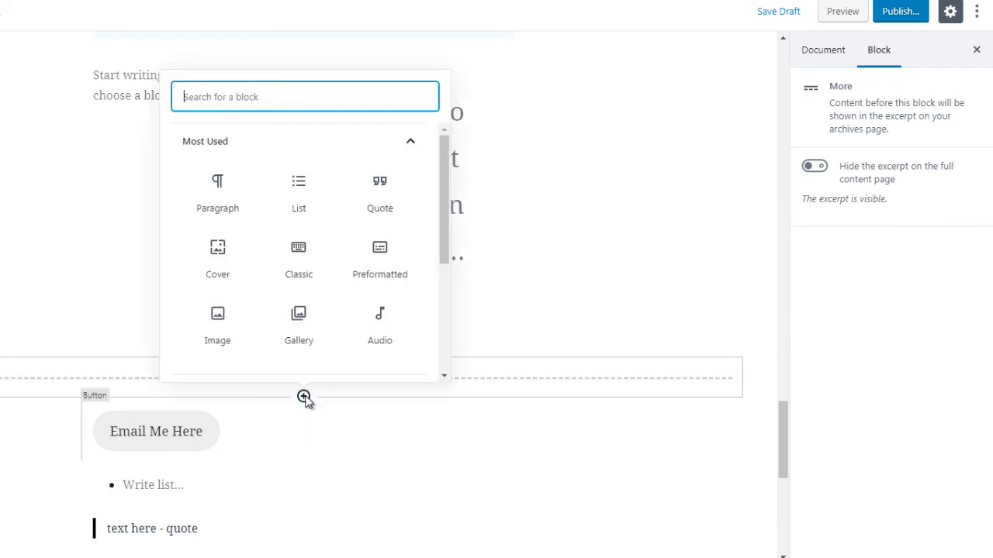
click(357, 147)
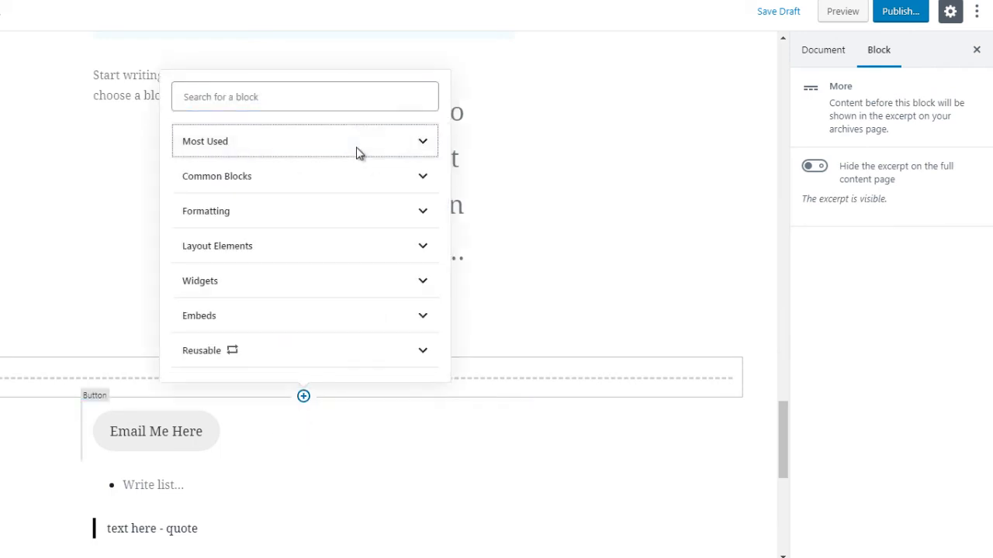
click(325, 245)
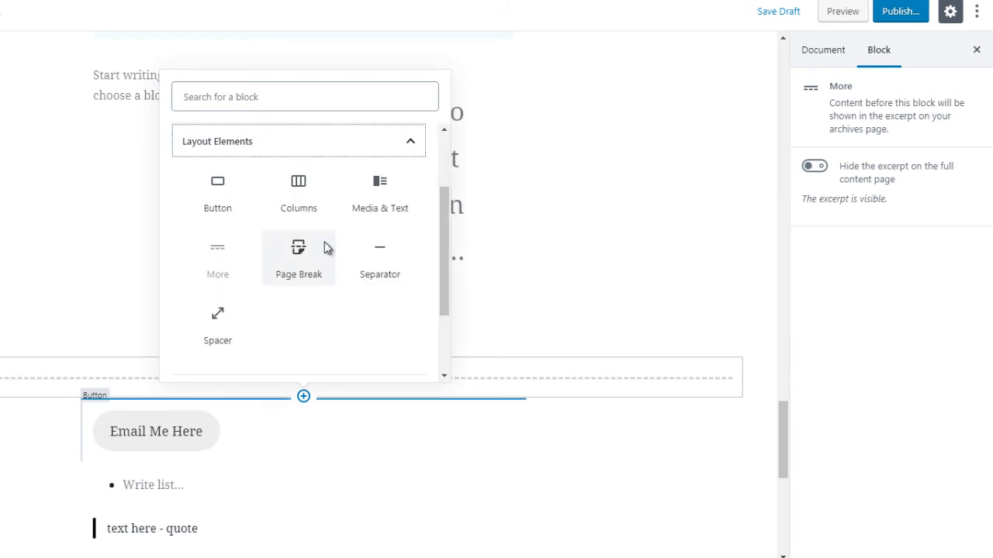
click(297, 272)
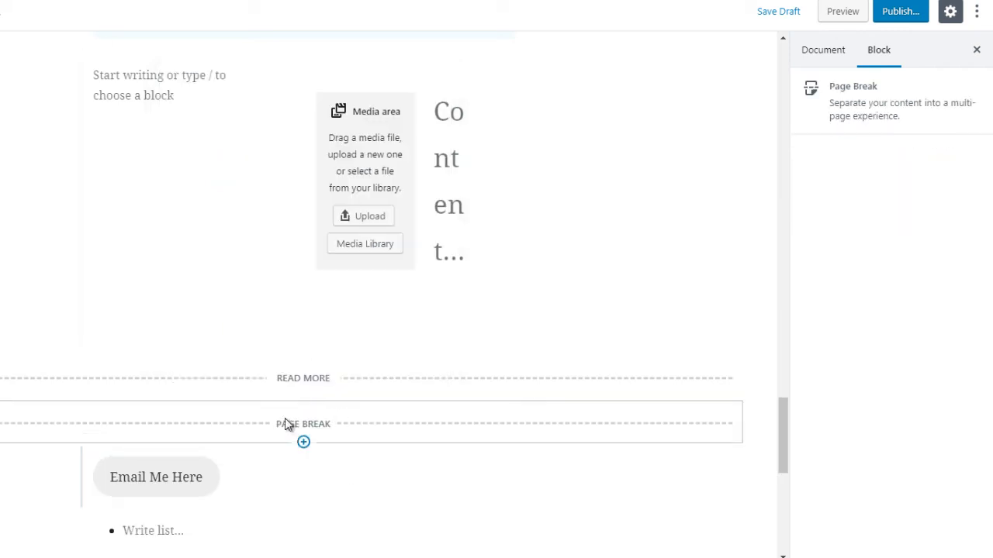
- Insert a Separator block between the page break and the Email Me Here button
mouse_move(304, 444)
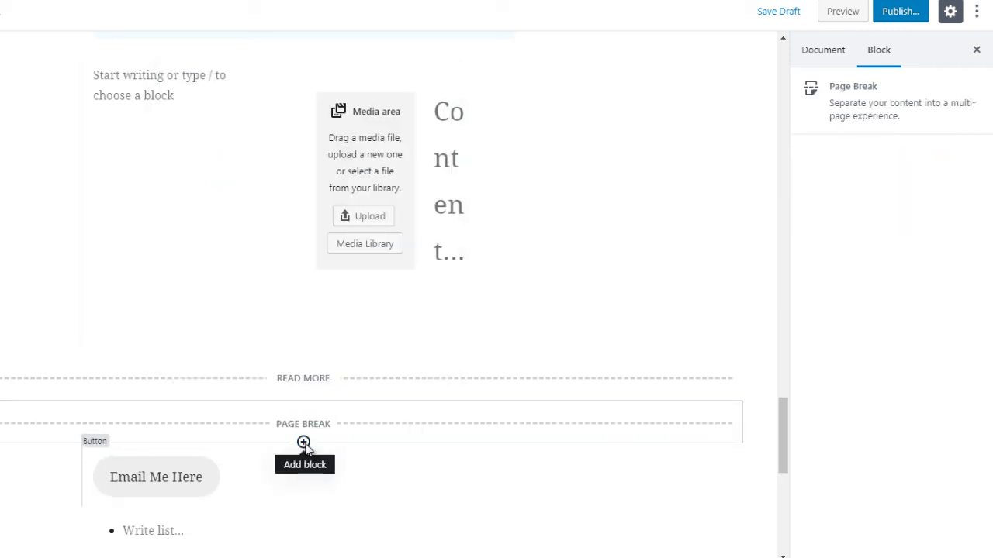
click(303, 442)
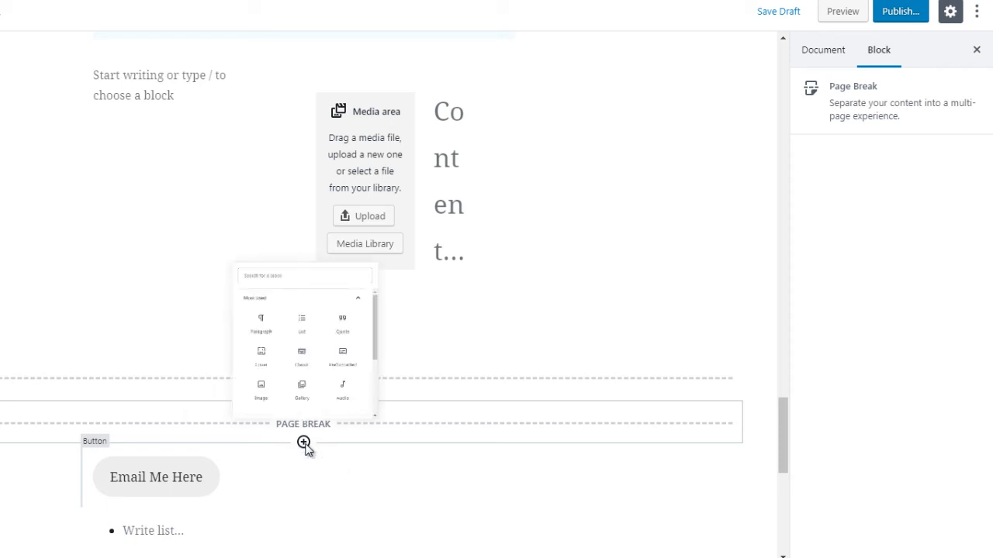
click(329, 194)
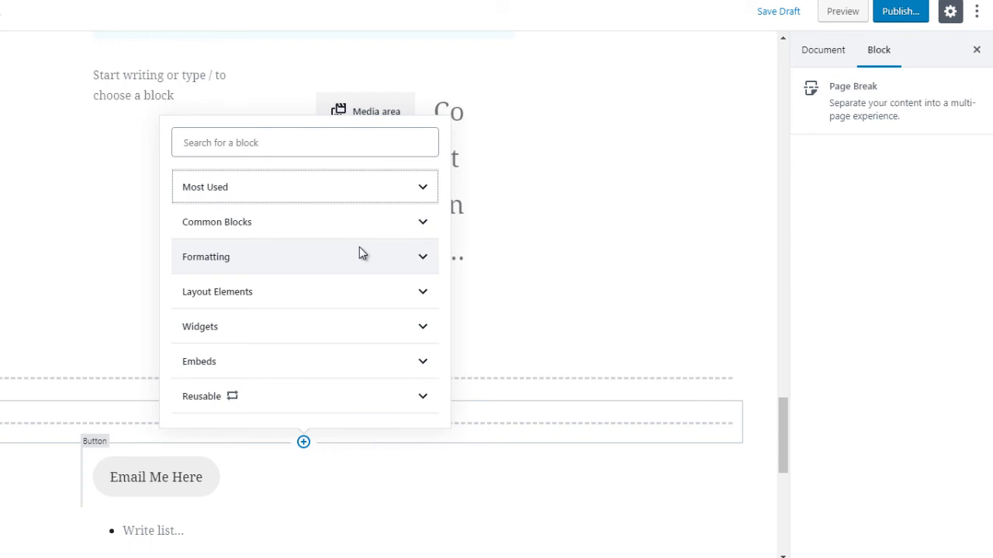
click(351, 288)
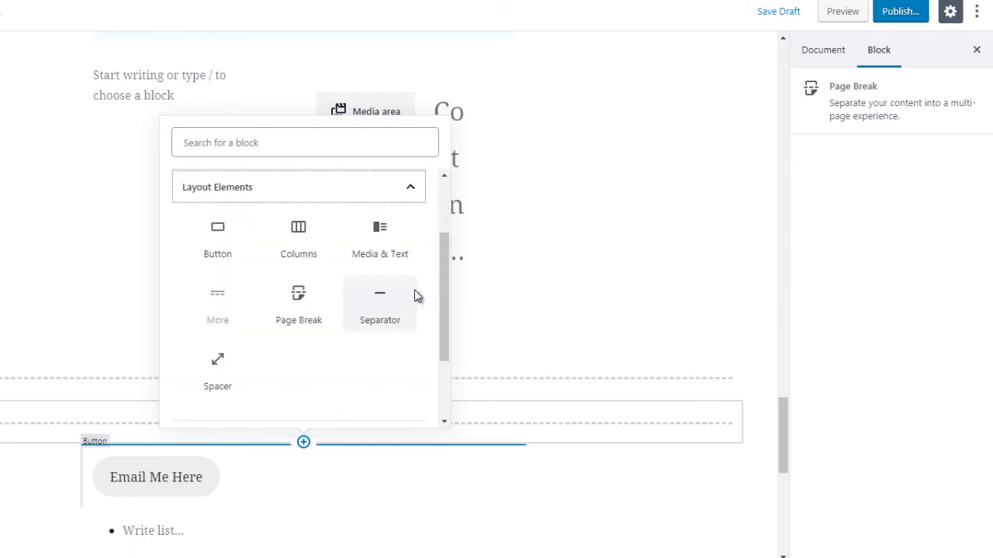
click(380, 312)
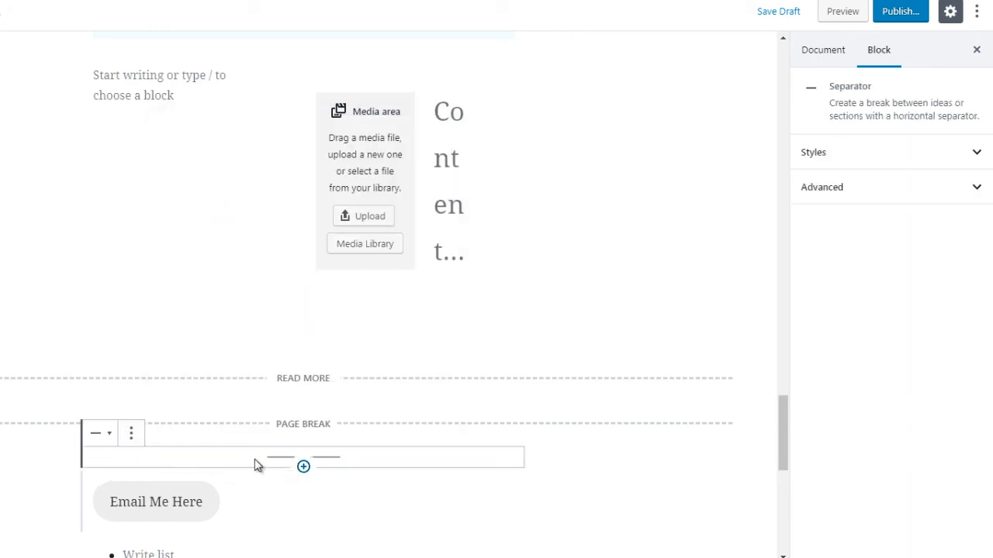
- Insert a Spacer block between the Columns block and the Read More divider, and deselect it
click(303, 352)
scroll(427, 284, down, 1)
click(355, 246)
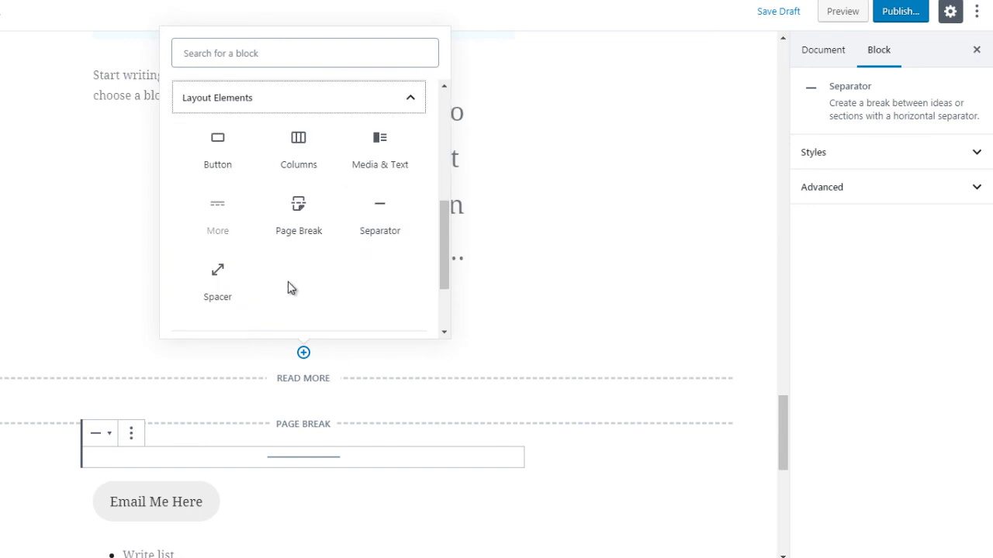
click(227, 290)
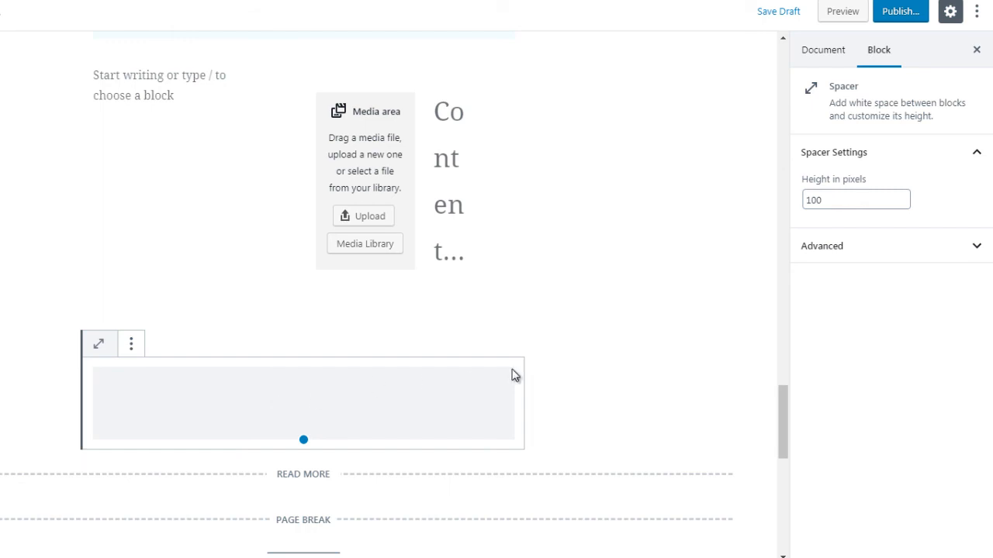
click(598, 397)
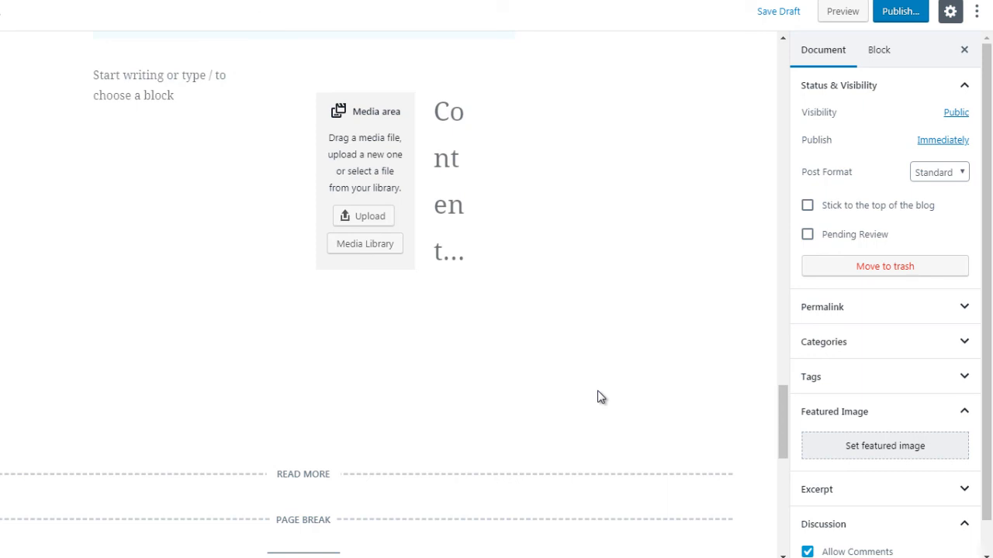
- Set the height of the spacer above the Read More divider to 50 pixels
click(333, 397)
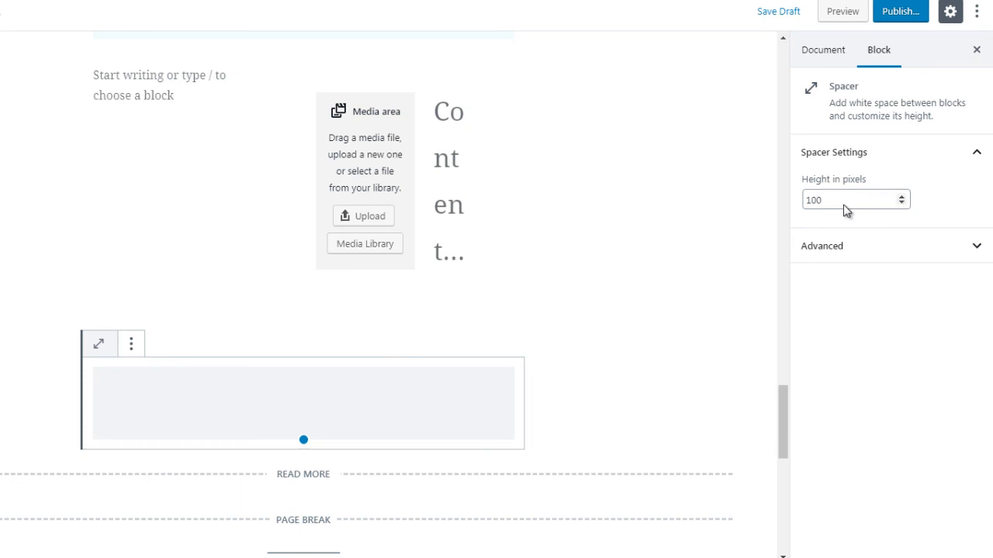
drag(842, 202, 804, 198)
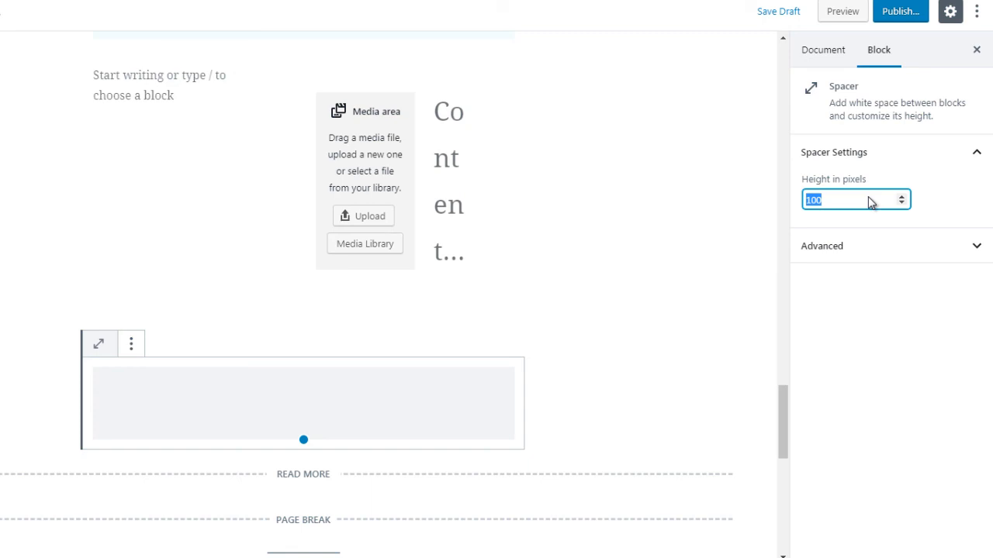
text(50)
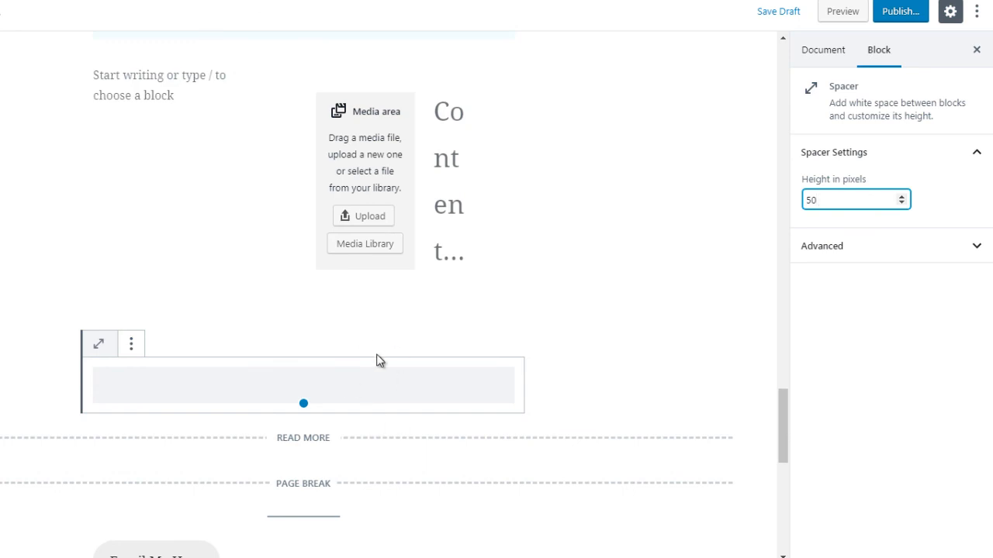
click(603, 317)
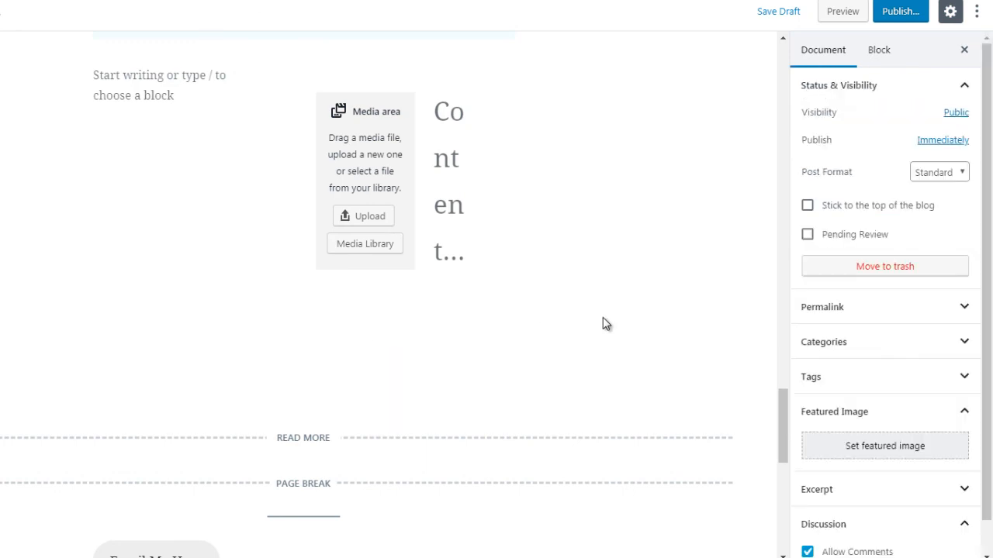